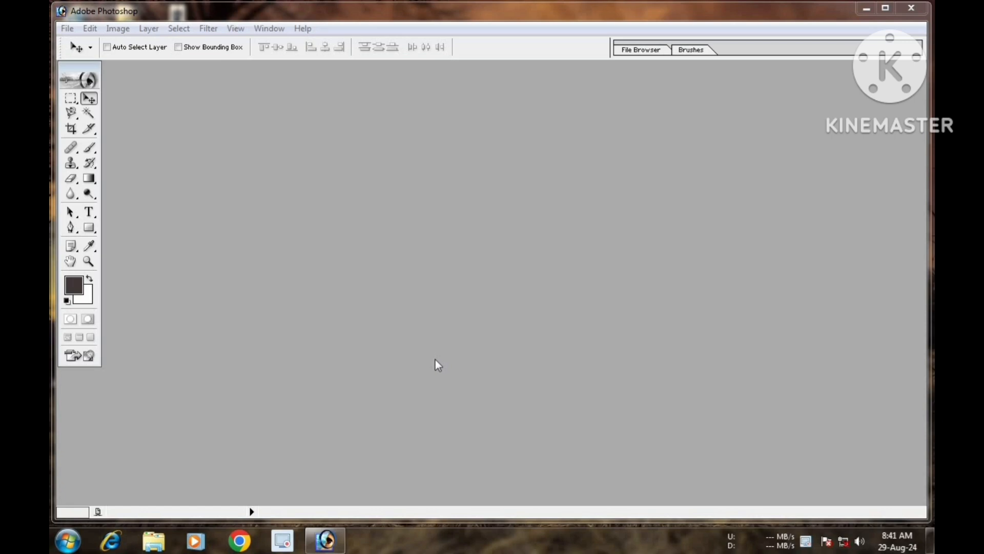
- Open the business-man-isolated-white-background JPEG image from the Desktop
{"action": "left_click", "coordinate": [67, 28]}
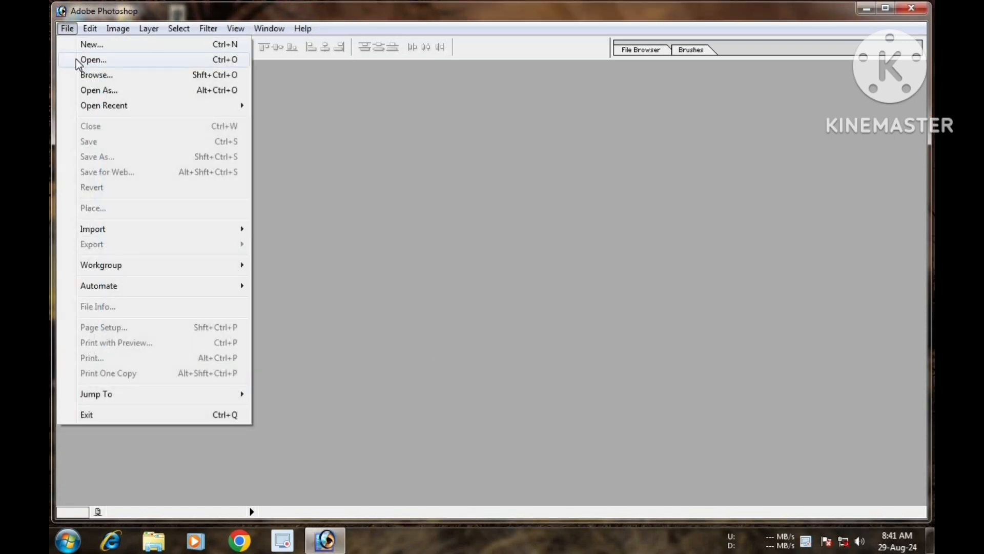
{"action": "left_click", "coordinate": [77, 59]}
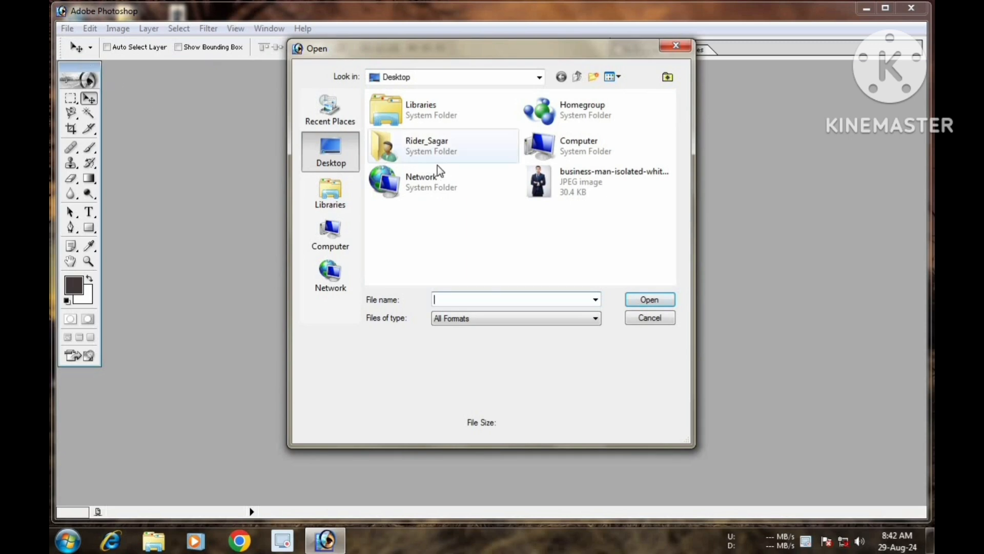
{"action": "left_click", "coordinate": [571, 187]}
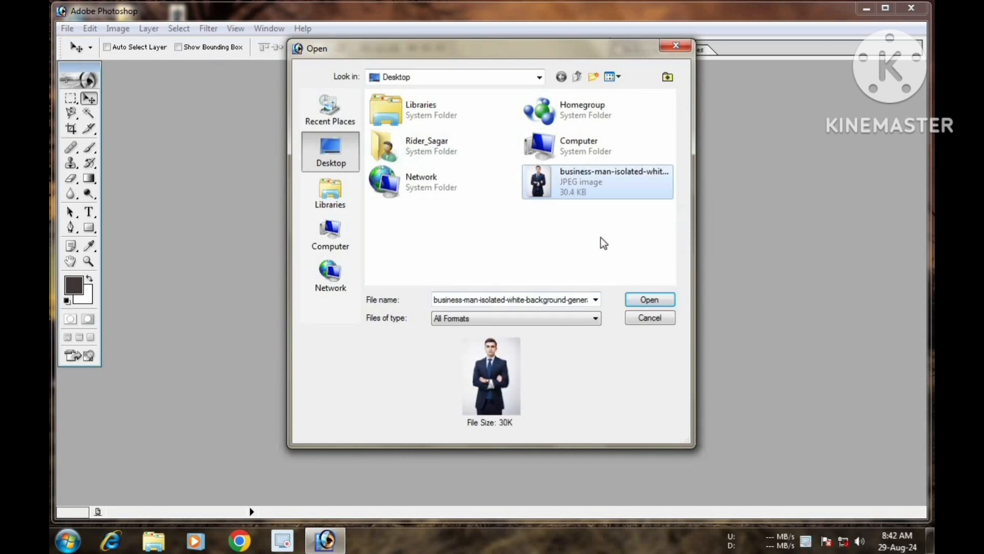
{"action": "left_click", "coordinate": [647, 301]}
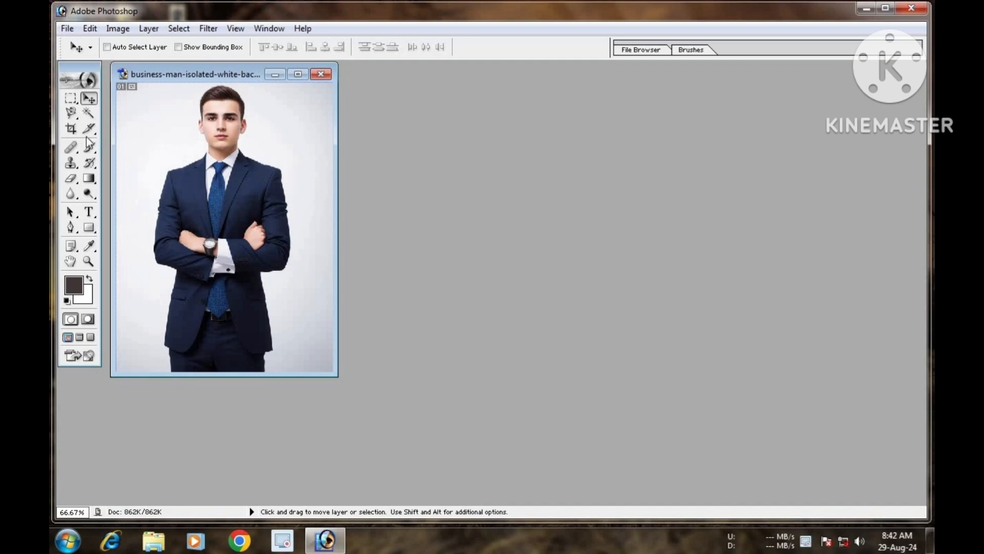
- Crop the photo to the man's head and shoulders at 2.5 cm by 3.5 cm and 300 pixels/inch
{"action": "left_click", "coordinate": [71, 130]}
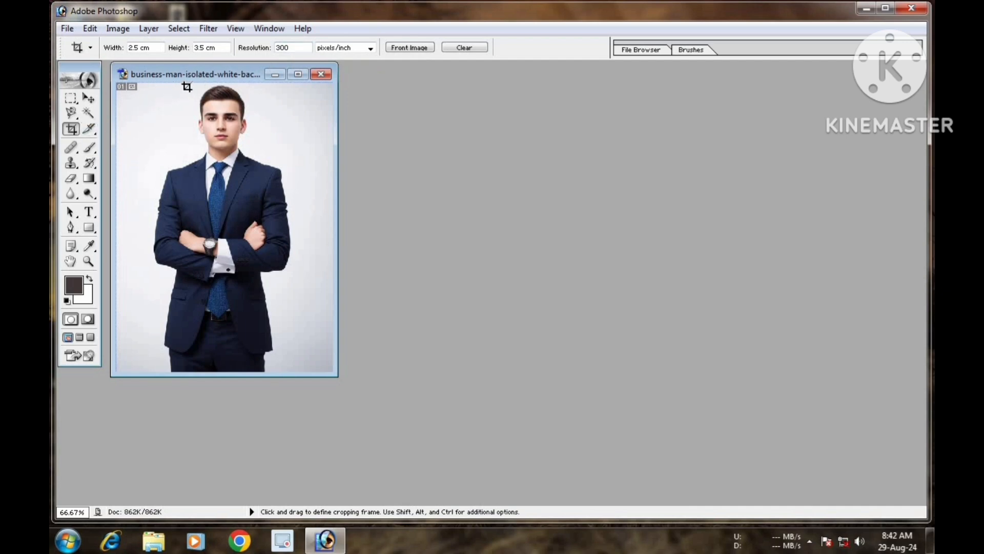
{"action": "left_click_drag", "start_coordinate": [186, 82], "coordinate": [274, 180]}
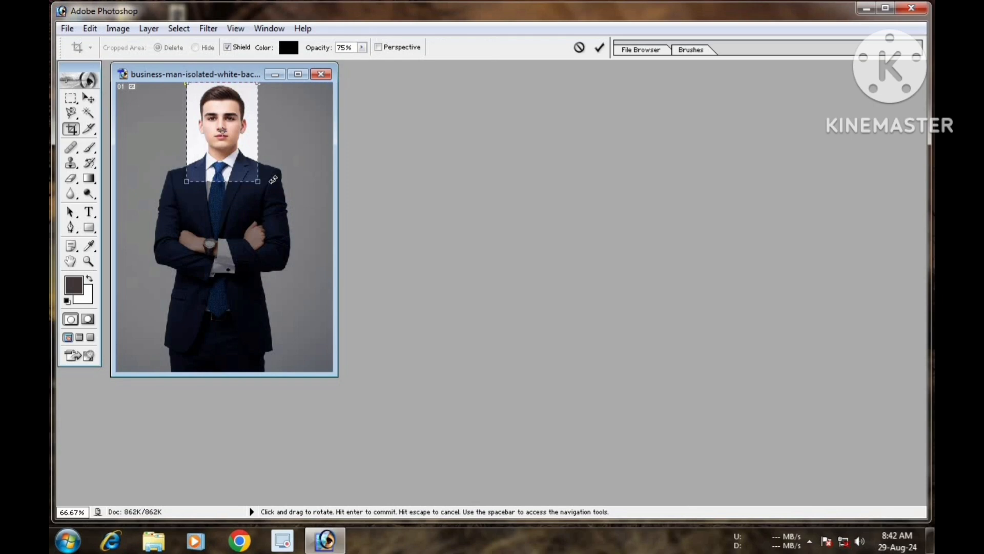
{"action": "right_click", "coordinate": [232, 126]}
{"action": "left_click", "coordinate": [261, 138]}
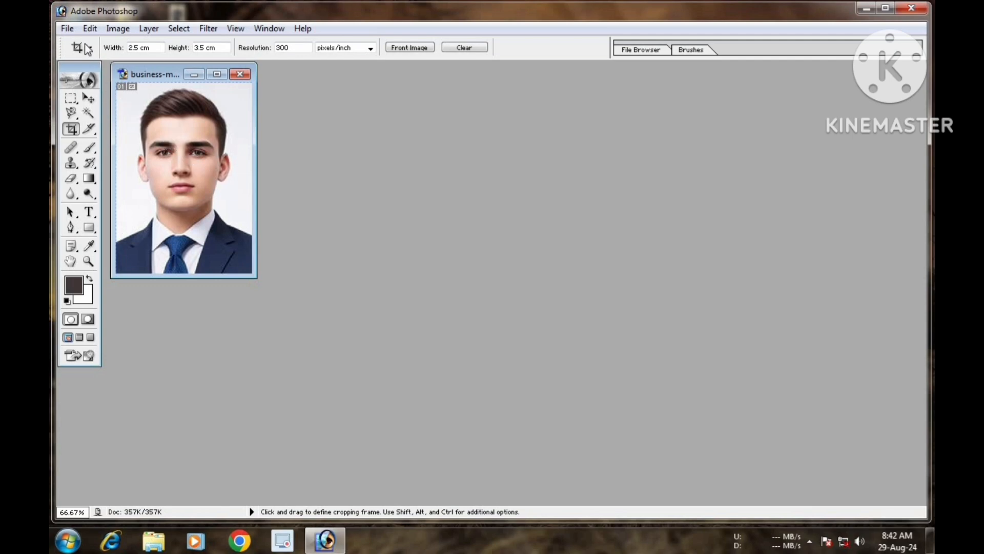
- Create a new A4 document, 210 by 297 mm at 300 pixels/inch, in RGB Color with white contents
{"action": "left_click", "coordinate": [73, 29]}
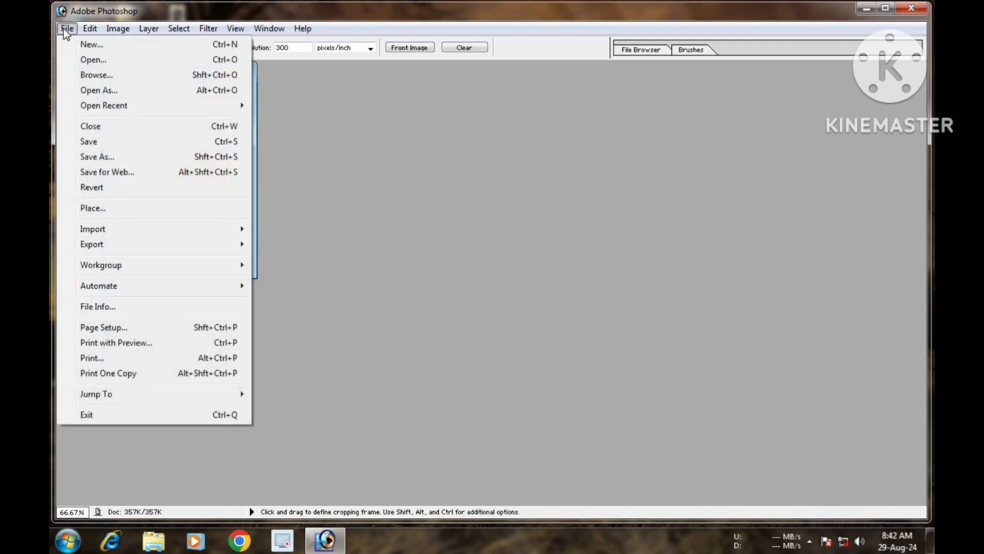
{"action": "left_click", "coordinate": [91, 44]}
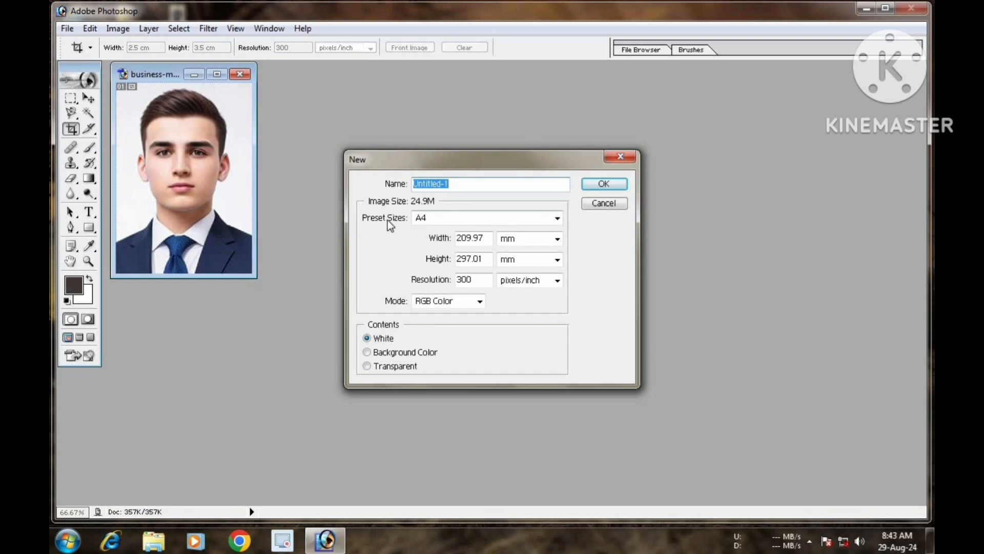
{"action": "left_click", "coordinate": [557, 218]}
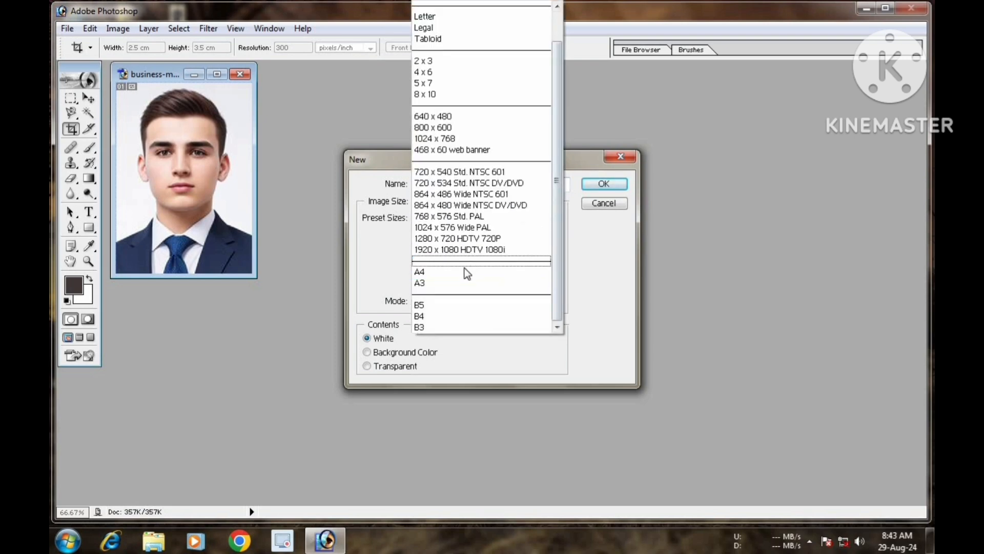
{"action": "left_click", "coordinate": [460, 272]}
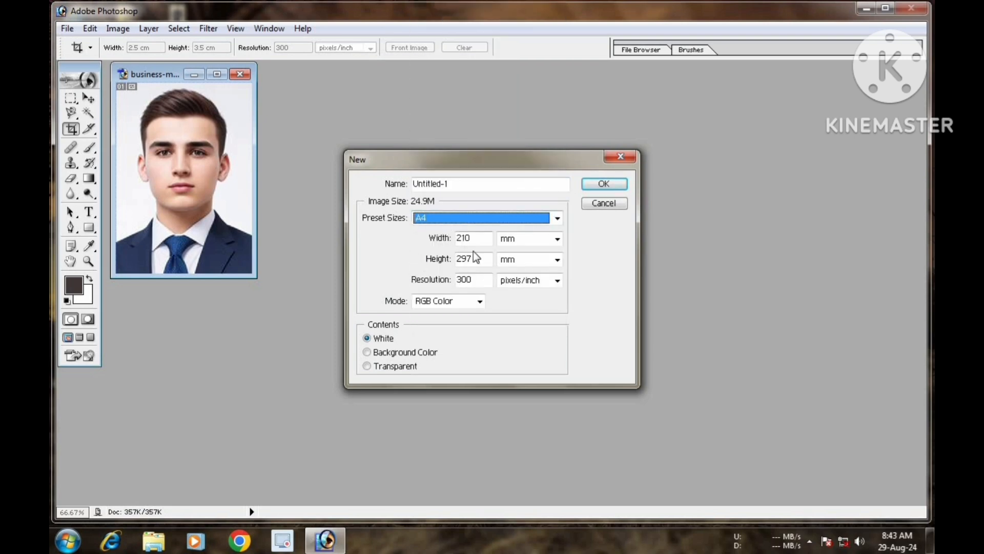
{"action": "left_click", "coordinate": [619, 185]}
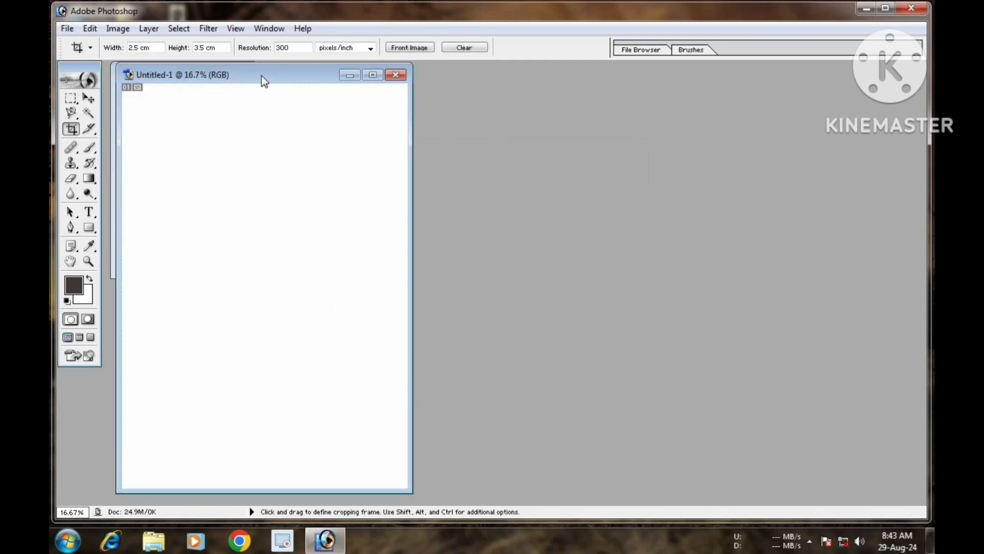
- Place the blank page's window beside the photo and copy the cropped portrait into the page's upper-left area
{"action": "left_click_drag", "start_coordinate": [262, 76], "coordinate": [653, 76]}
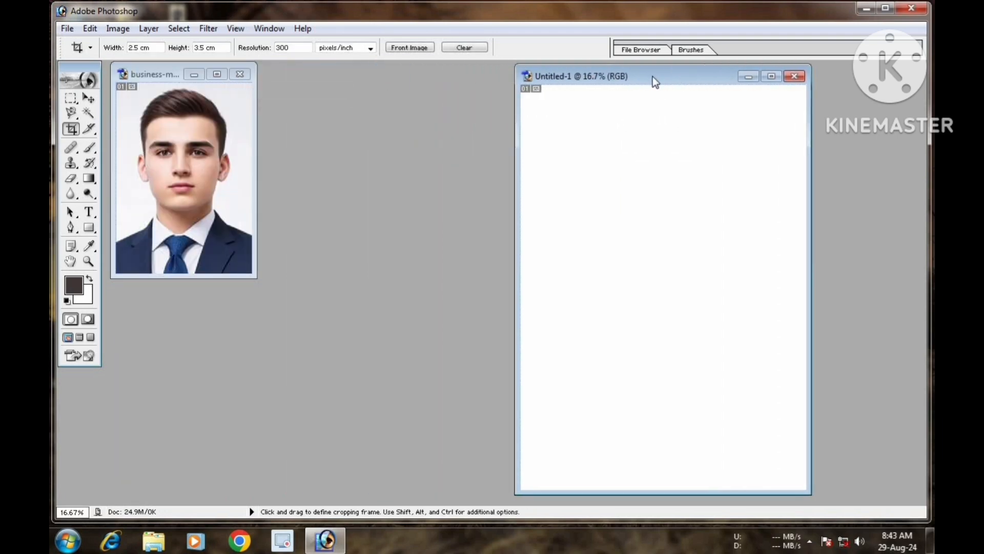
{"action": "left_click", "coordinate": [89, 261]}
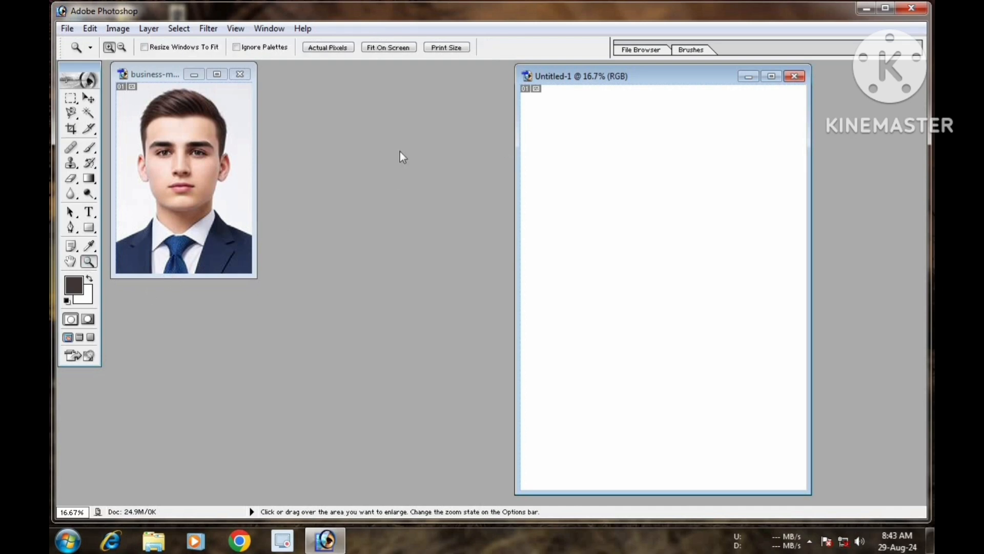
{"action": "left_click", "coordinate": [394, 50]}
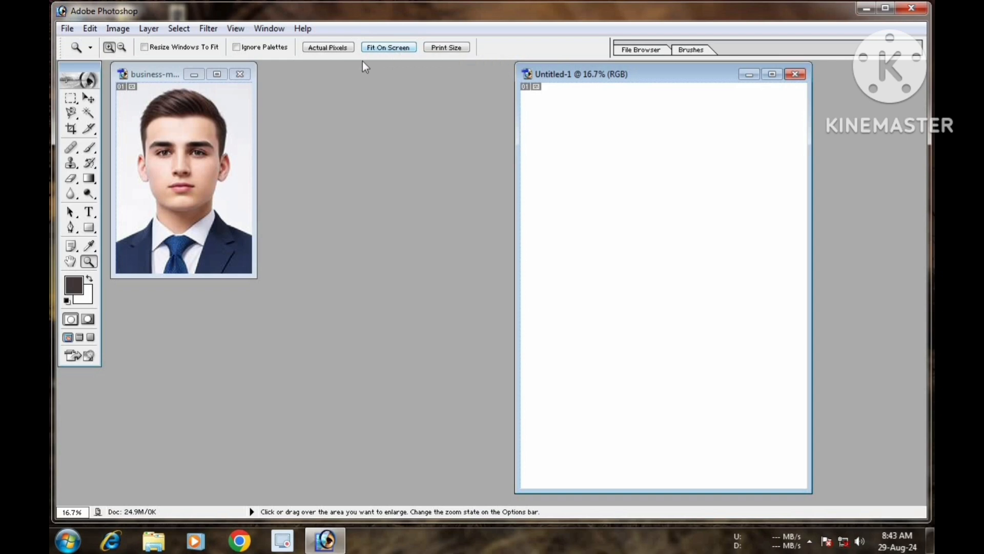
{"action": "left_click", "coordinate": [89, 99]}
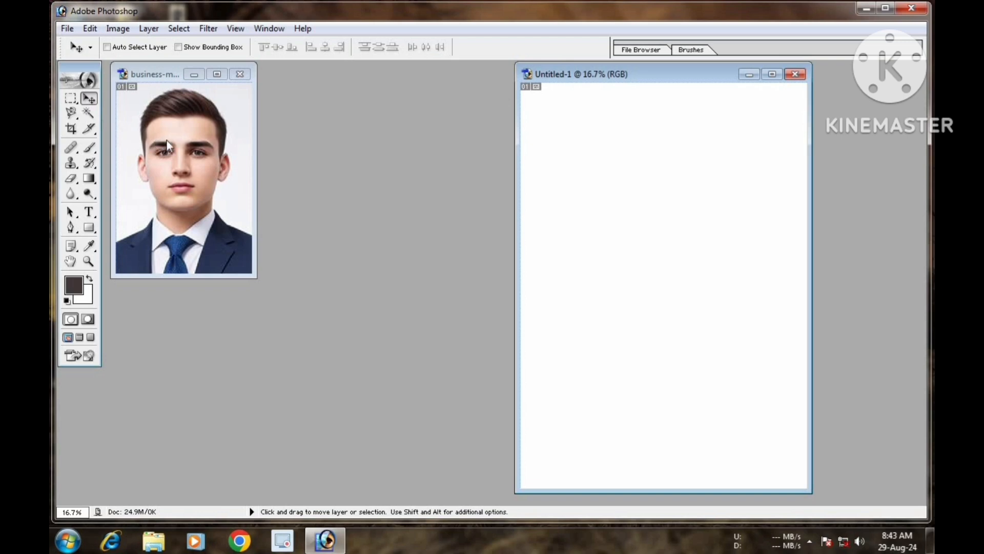
{"action": "left_click", "coordinate": [180, 141]}
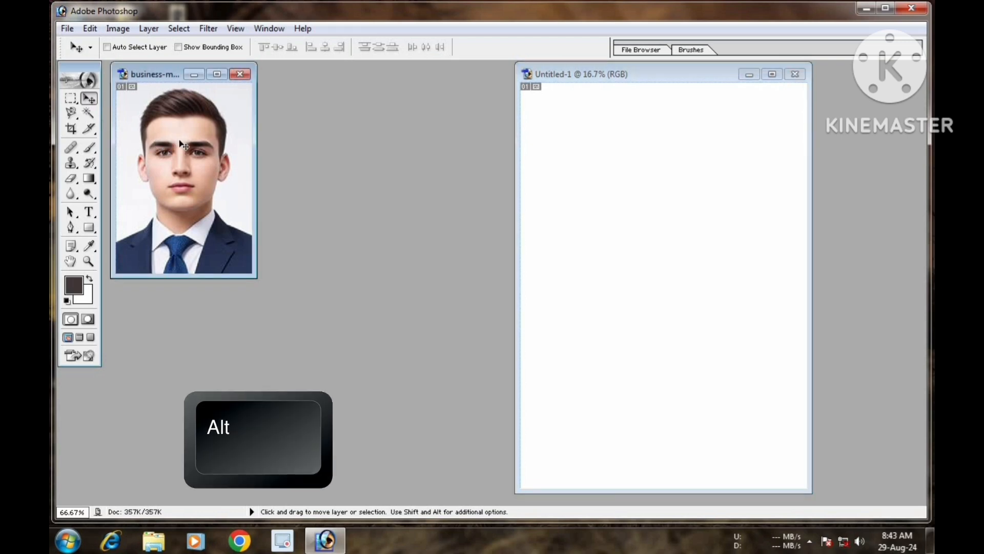
{"action": "key", "text": "alt"}
{"action": "left_click_drag", "start_coordinate": [179, 142], "coordinate": [549, 141]}
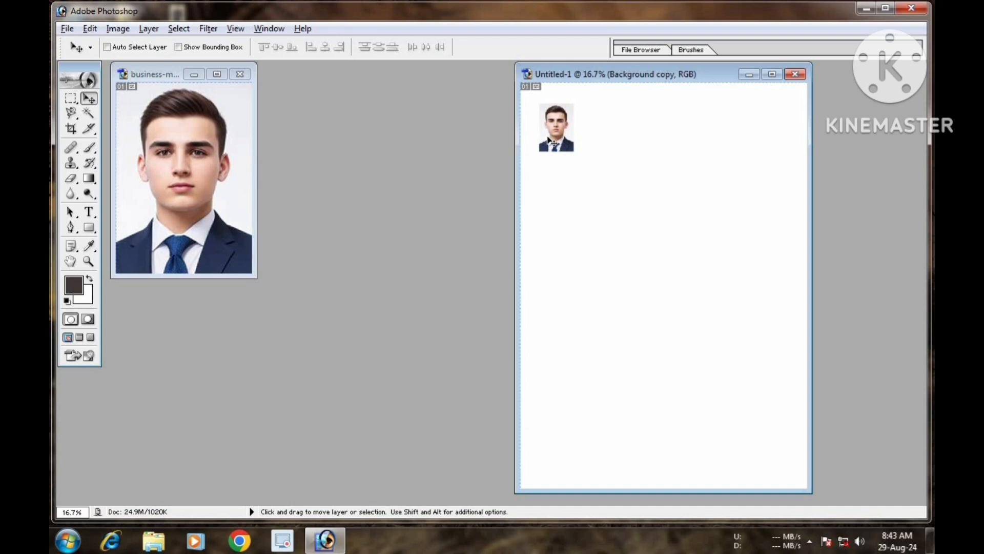
- Add a 2 px dark stroke to the copied portrait, located at Center with Normal mode and 100% opacity
{"action": "left_click", "coordinate": [90, 29]}
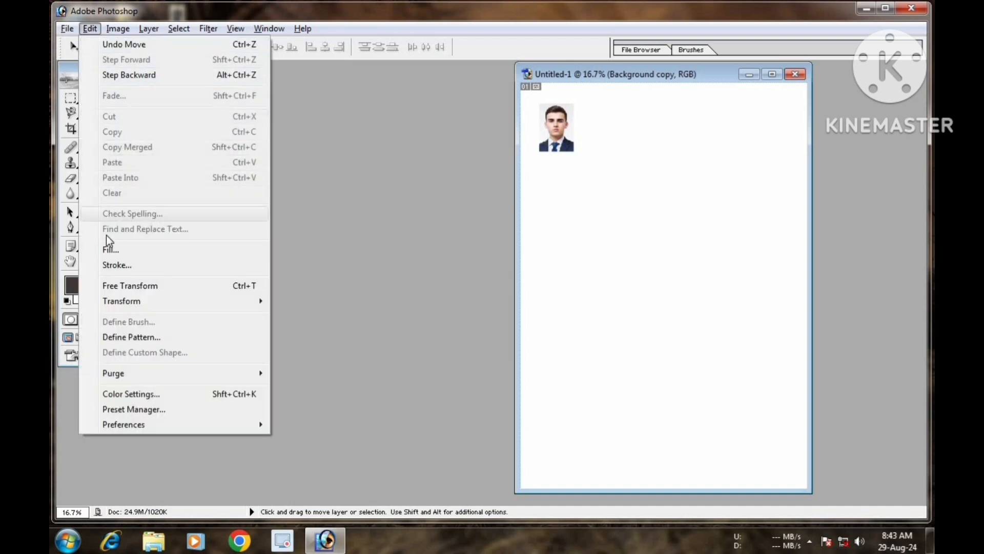
{"action": "left_click", "coordinate": [109, 265]}
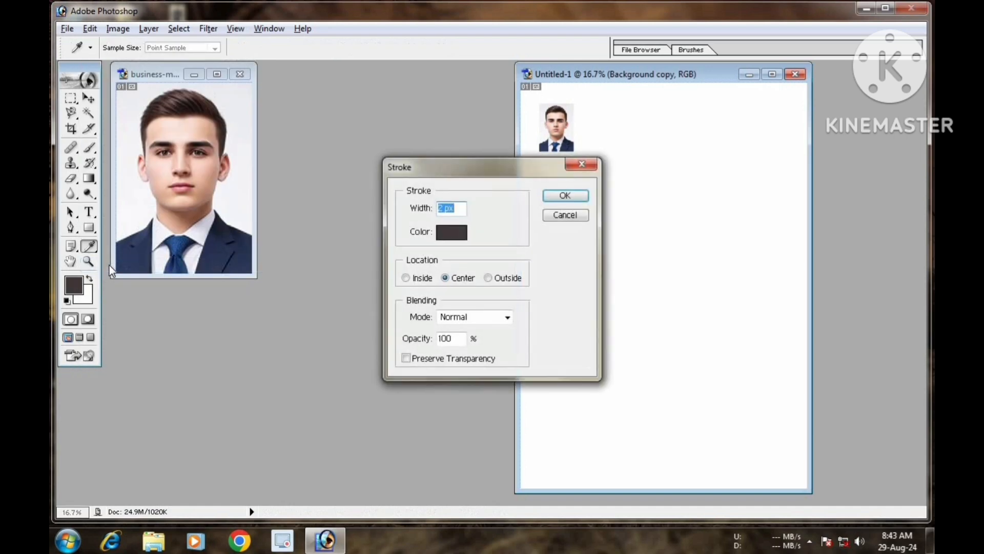
{"action": "left_click", "coordinate": [440, 209]}
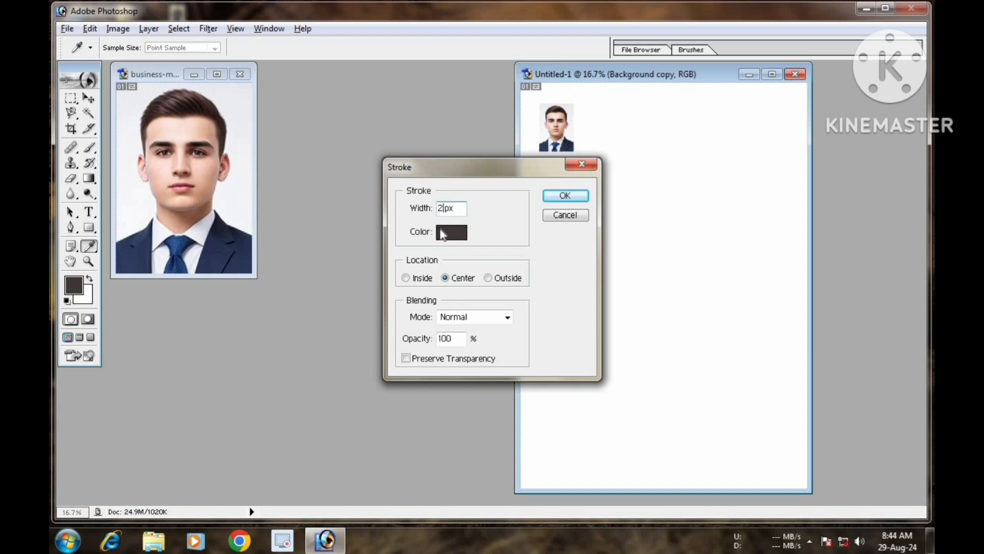
{"action": "left_click", "coordinate": [565, 196]}
- Shift the bordered portrait slightly right and duplicate it across the page to form a top row of six photos
{"action": "key", "text": "v"}
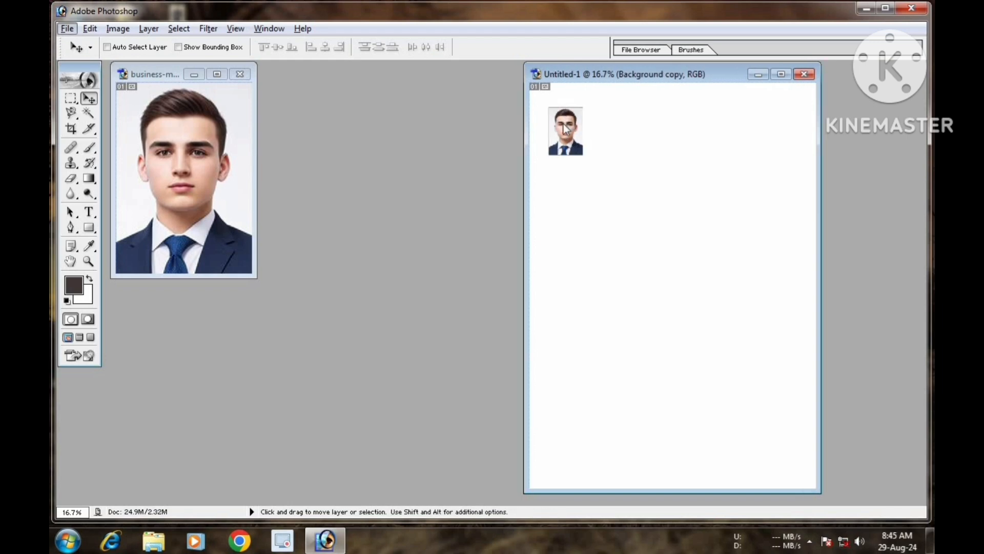
{"action": "left_click_drag", "start_coordinate": [564, 123], "coordinate": [570, 126]}
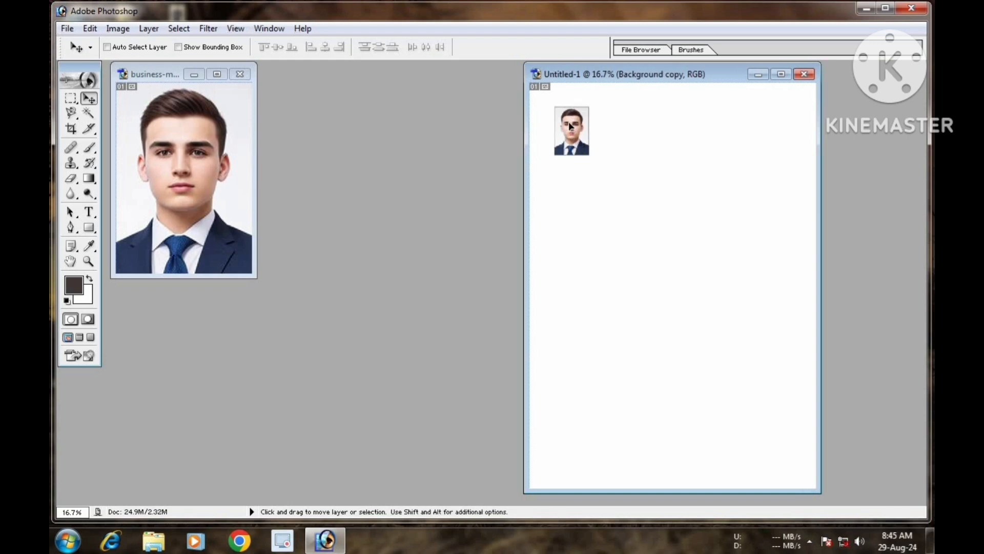
{"action": "key", "text": "alt"}
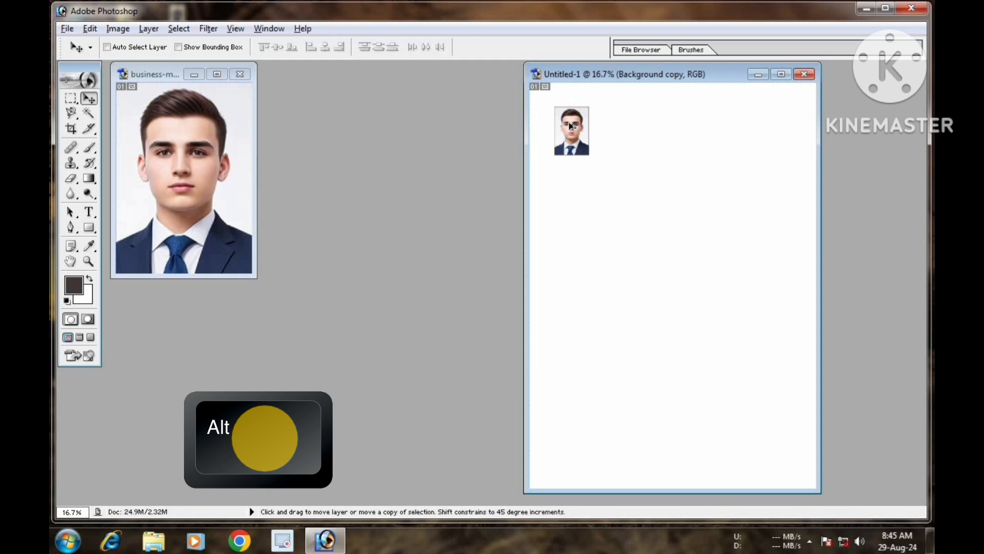
{"action": "left_click_drag", "start_coordinate": [571, 126], "coordinate": [688, 126]}
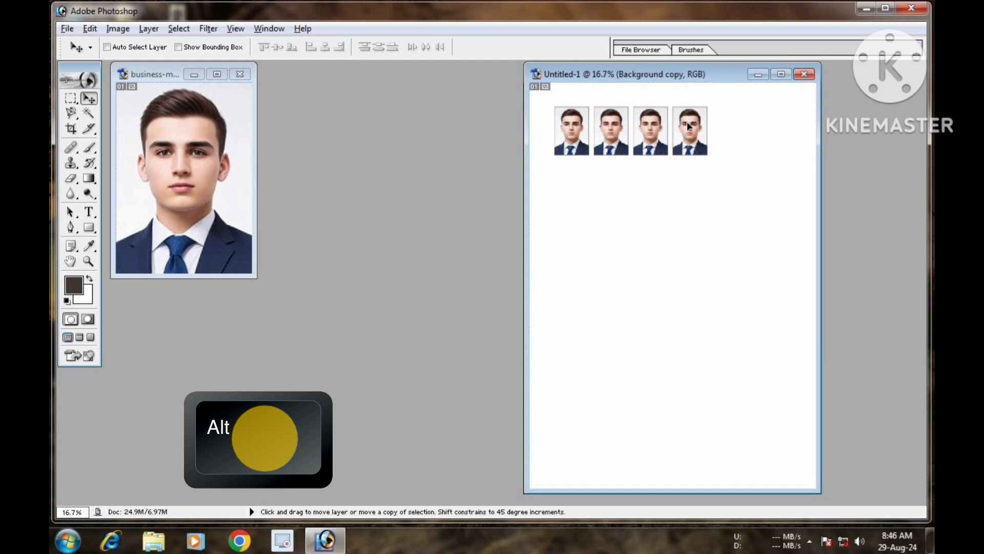
{"action": "left_click_drag", "start_coordinate": [688, 125], "coordinate": [779, 146]}
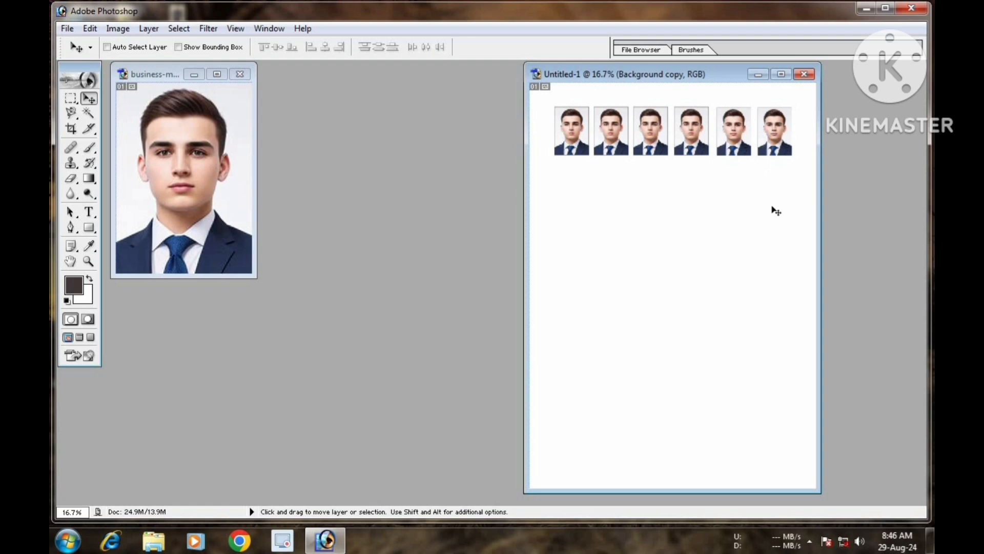
- Select the last portrait's layer and merge all six portrait copies down into a single layer
{"action": "right_click", "coordinate": [780, 132]}
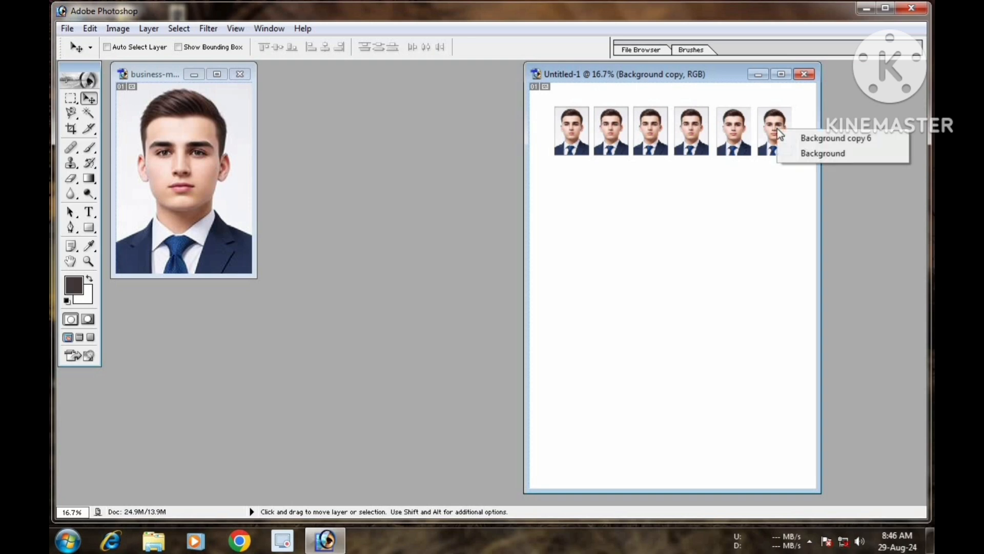
{"action": "left_click", "coordinate": [829, 136]}
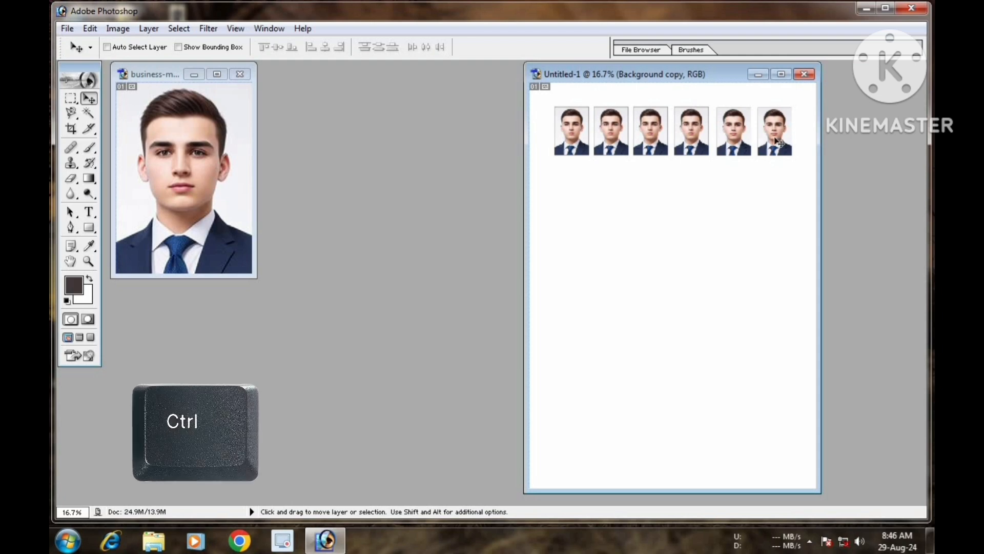
{"action": "key", "text": "ctrl+e"}
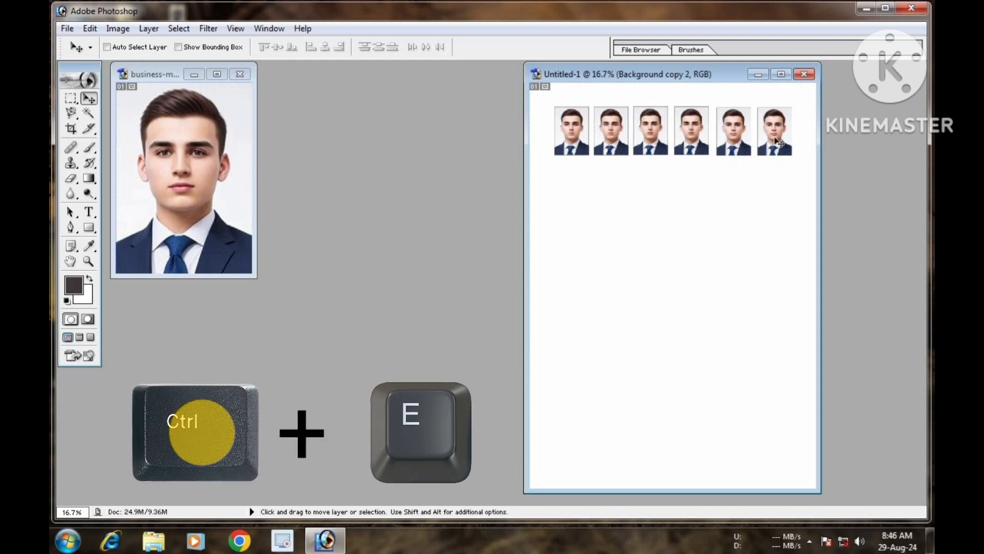
{"action": "key", "text": "ctrl+e"}
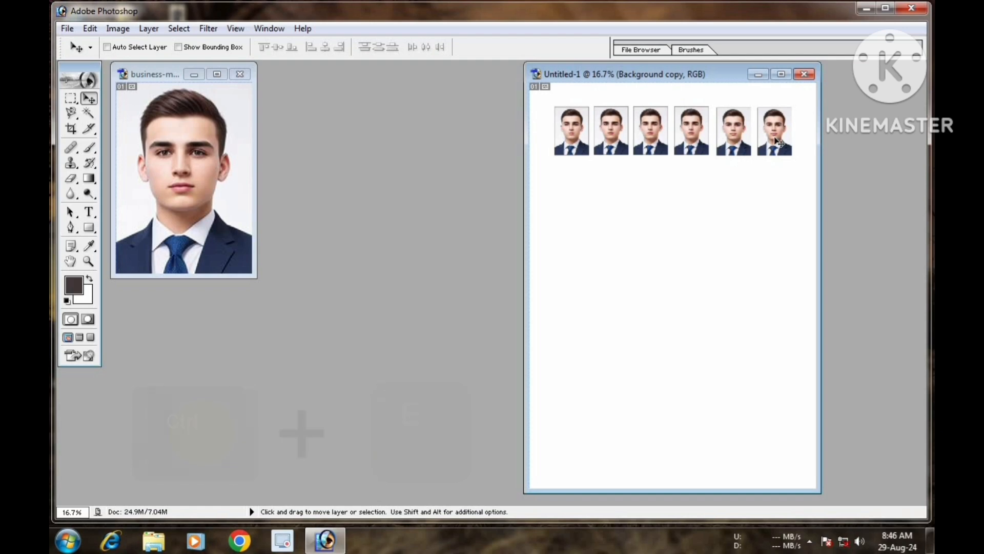
- Duplicate the merged row five times down the page to make six evenly spaced rows, and maximize the document window
{"action": "key", "text": "alt"}
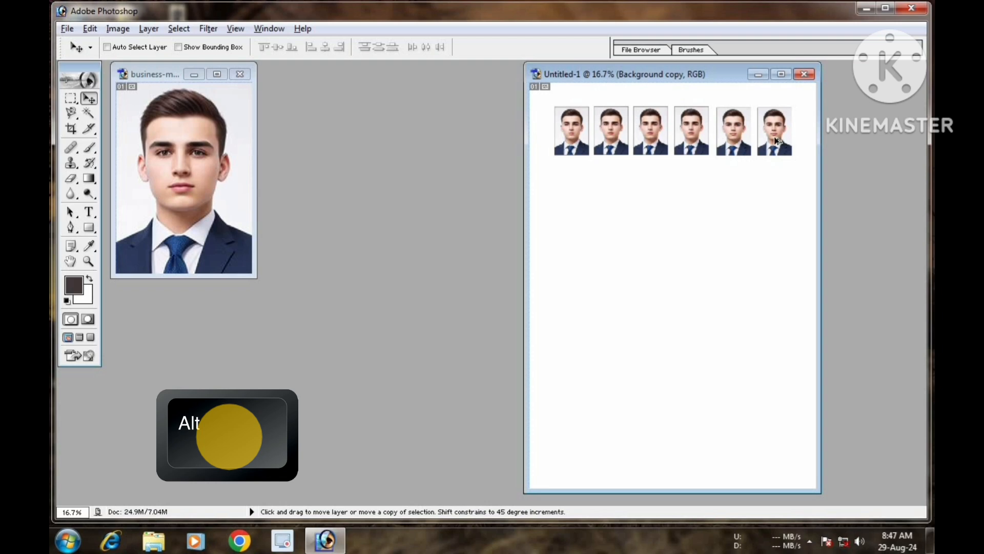
{"action": "left_click_drag", "start_coordinate": [776, 139], "coordinate": [769, 418]}
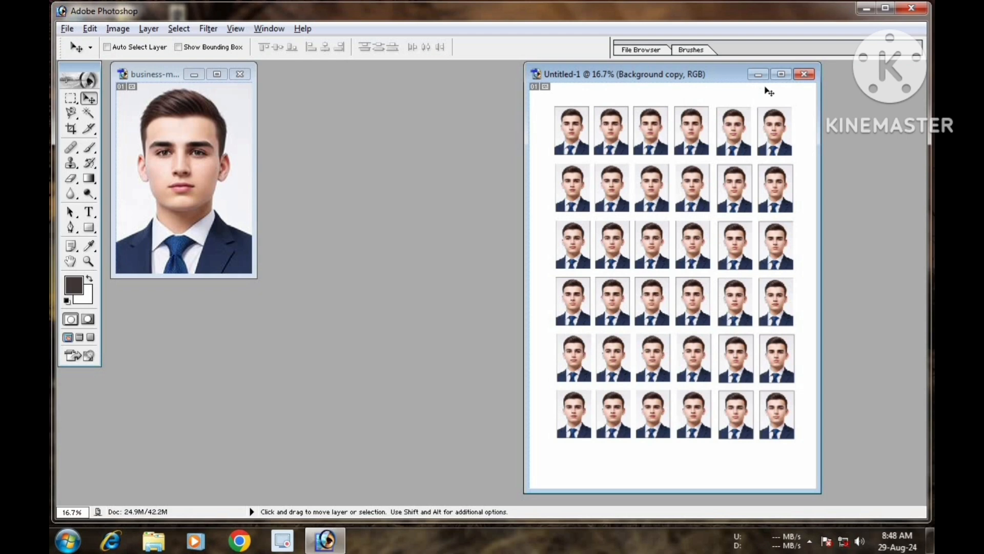
{"action": "left_click", "coordinate": [781, 75]}
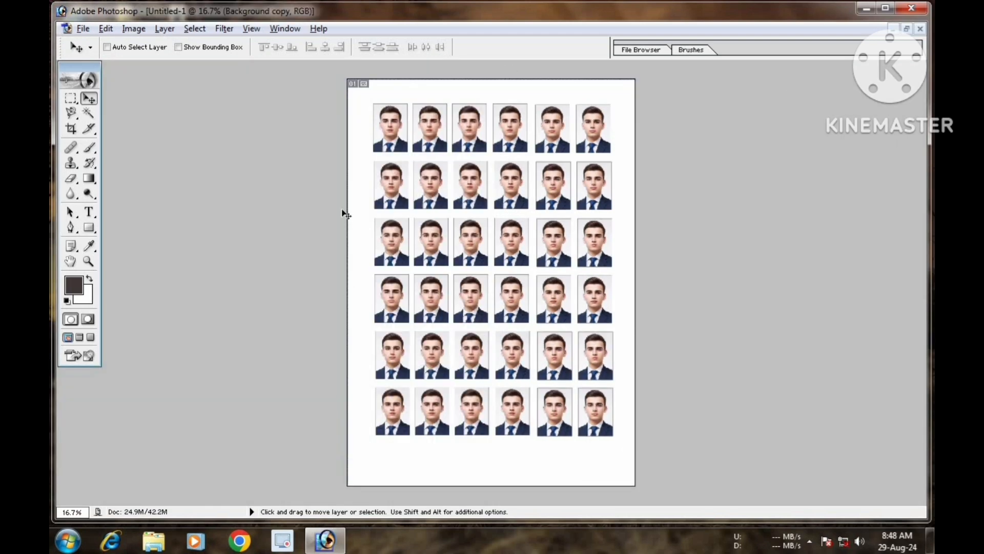